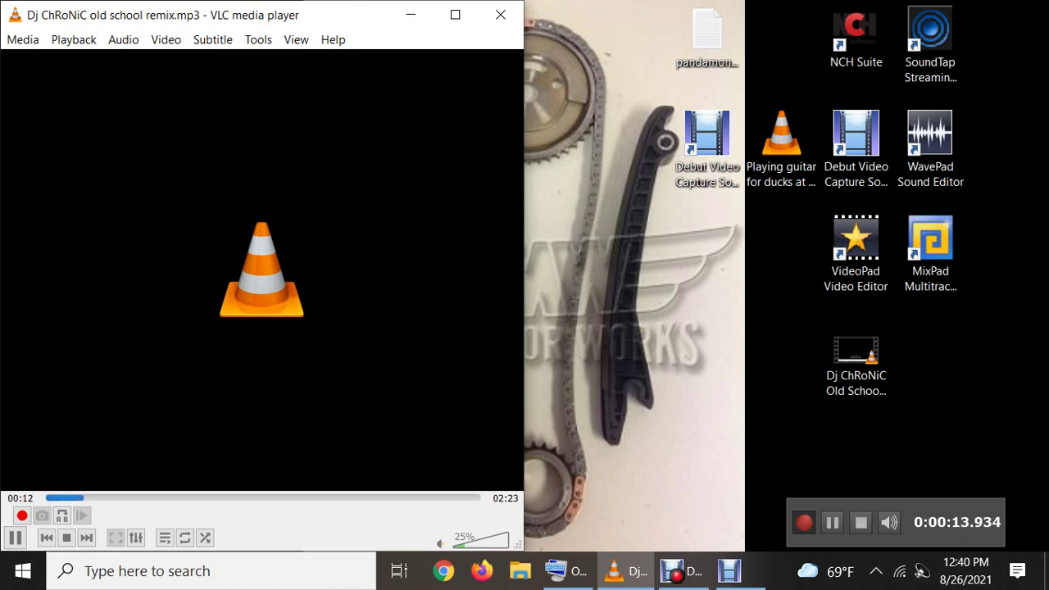
Raise VLC's volume to 30% with Ctrl+Up and let the DJ ChRoNiC remix keep playing
{"action": "key", "text": "ctrl+Up"}
{"action": "key", "text": "ctrl+Up"}
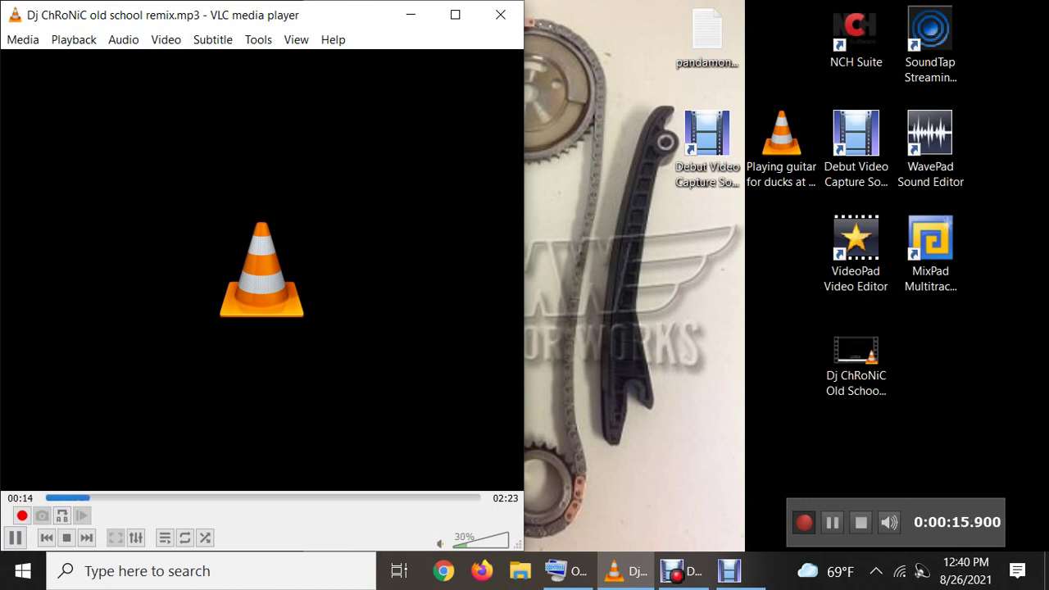